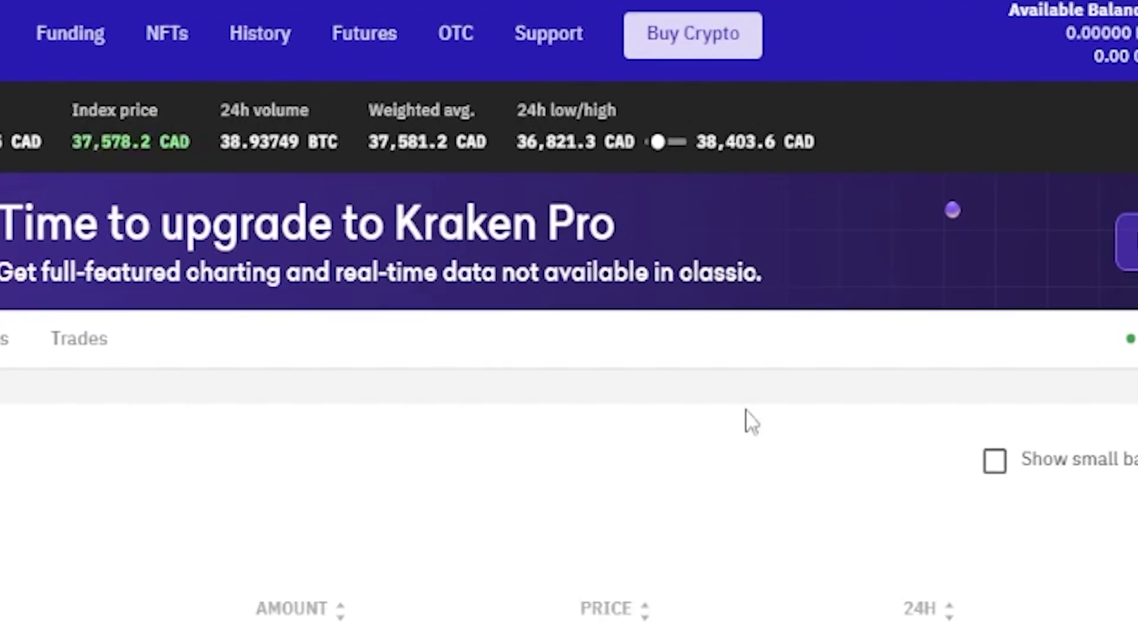
Load the balance overview showing CA$70.33 and bring up the Kraken platform switcher
click(702, 41)
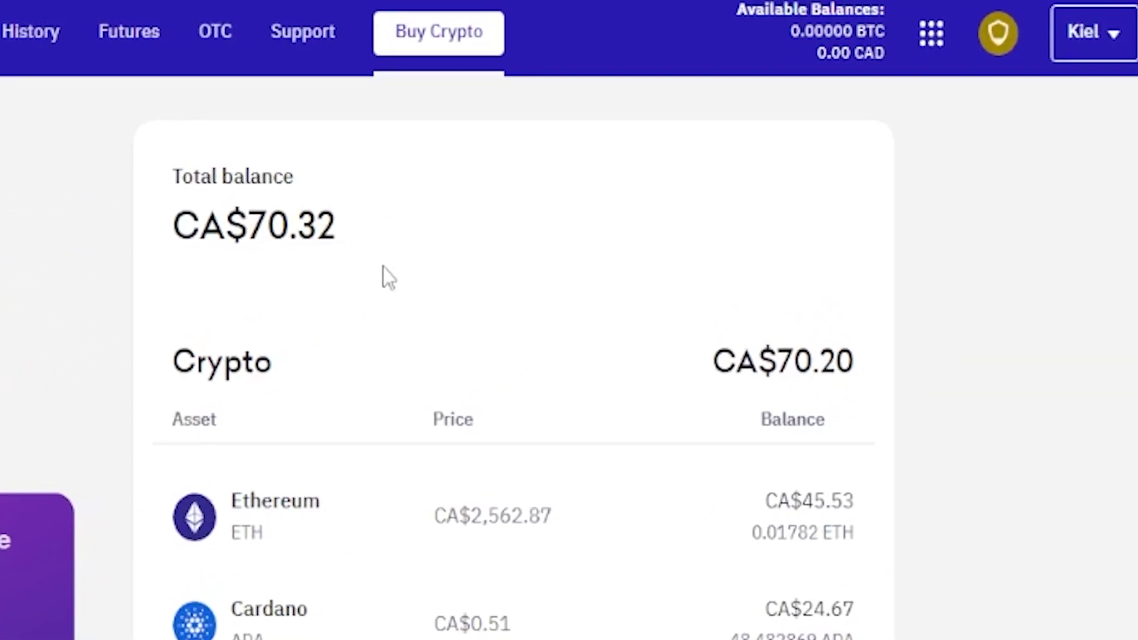
click(911, 43)
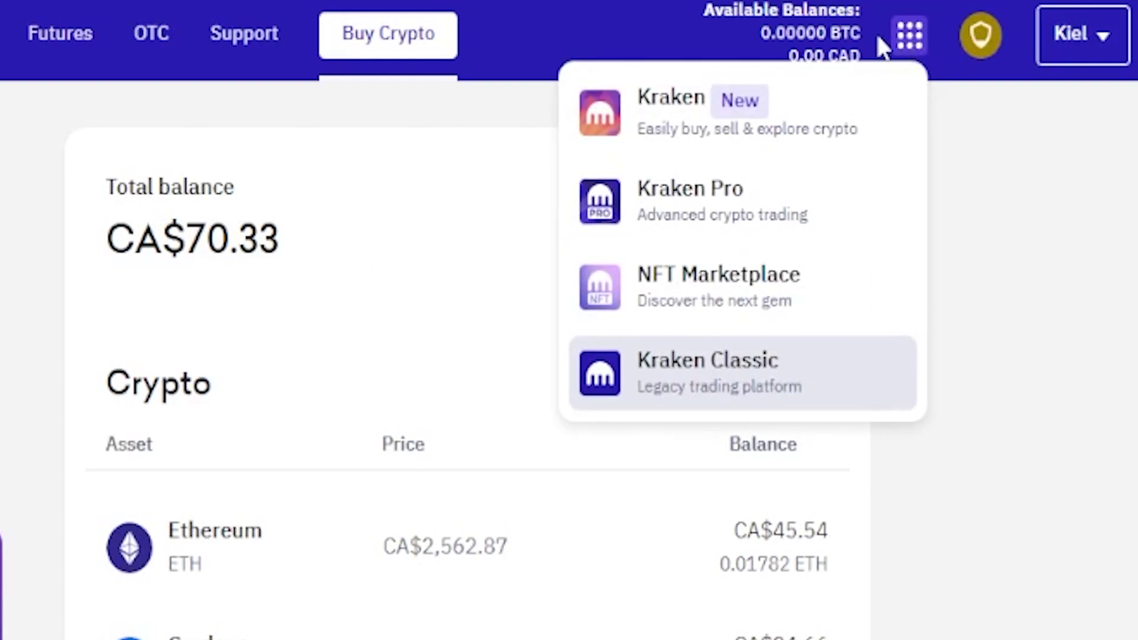
Switch to Kraken Pro and open its Earn page, with Cardano at 3-6% and Mina at 10-20%
click(716, 207)
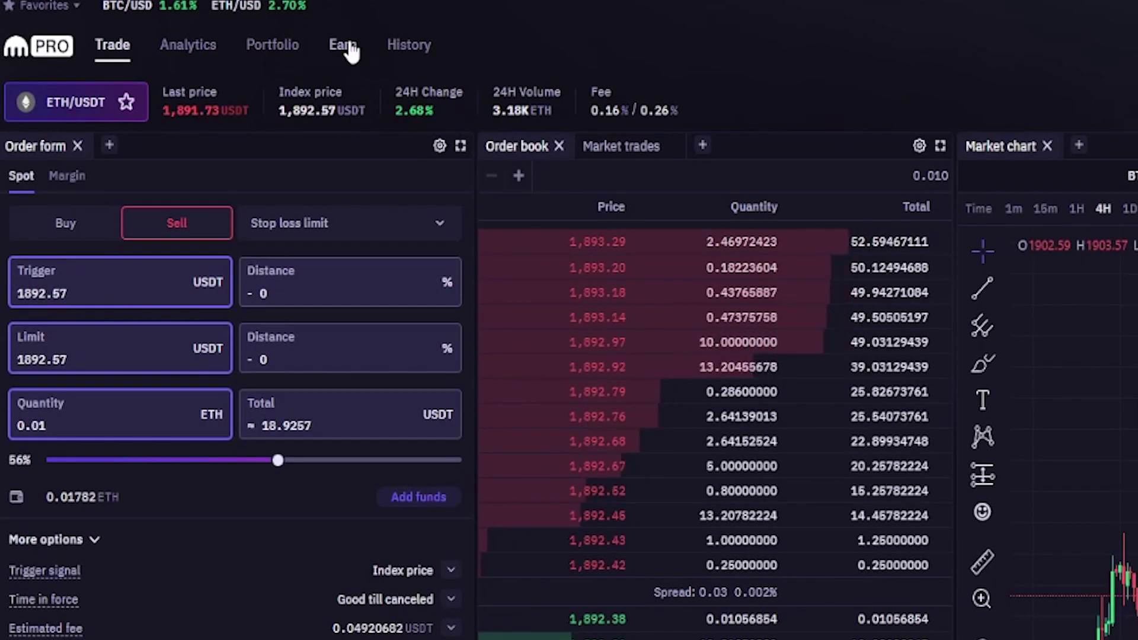
click(346, 47)
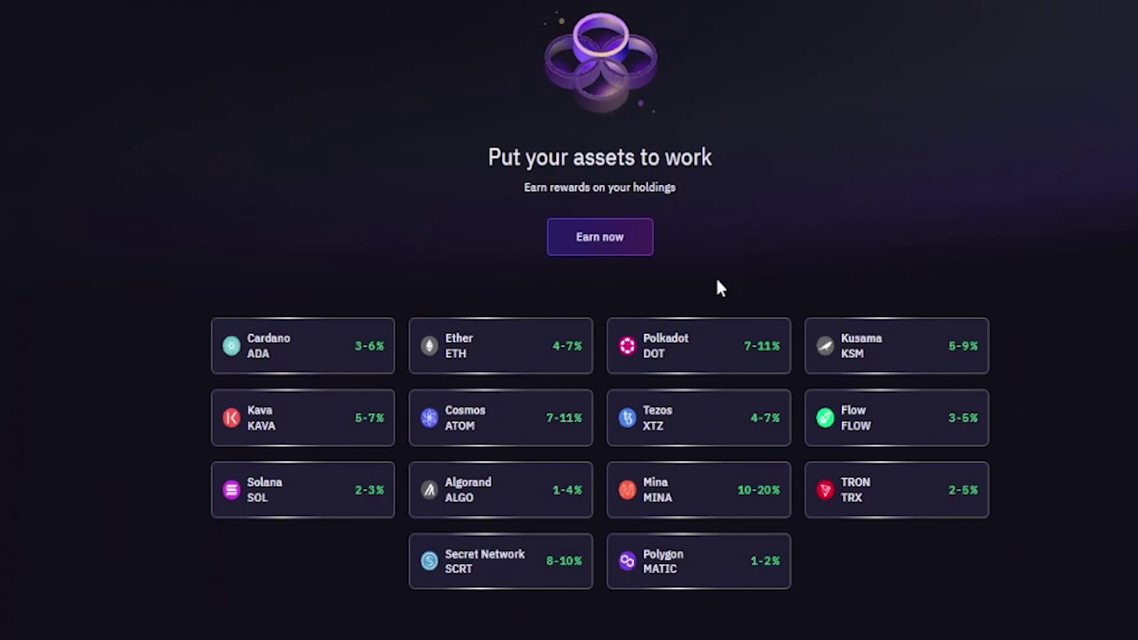
click(597, 243)
scroll(556, 256, down, 5)
scroll(566, 361, up, 5)
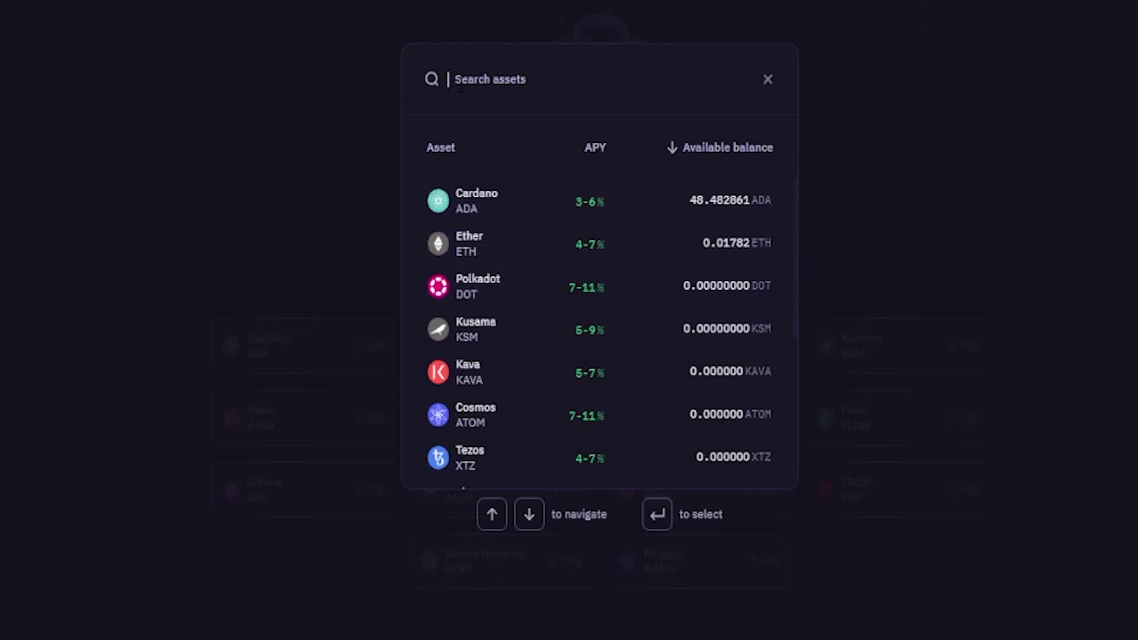
click(766, 79)
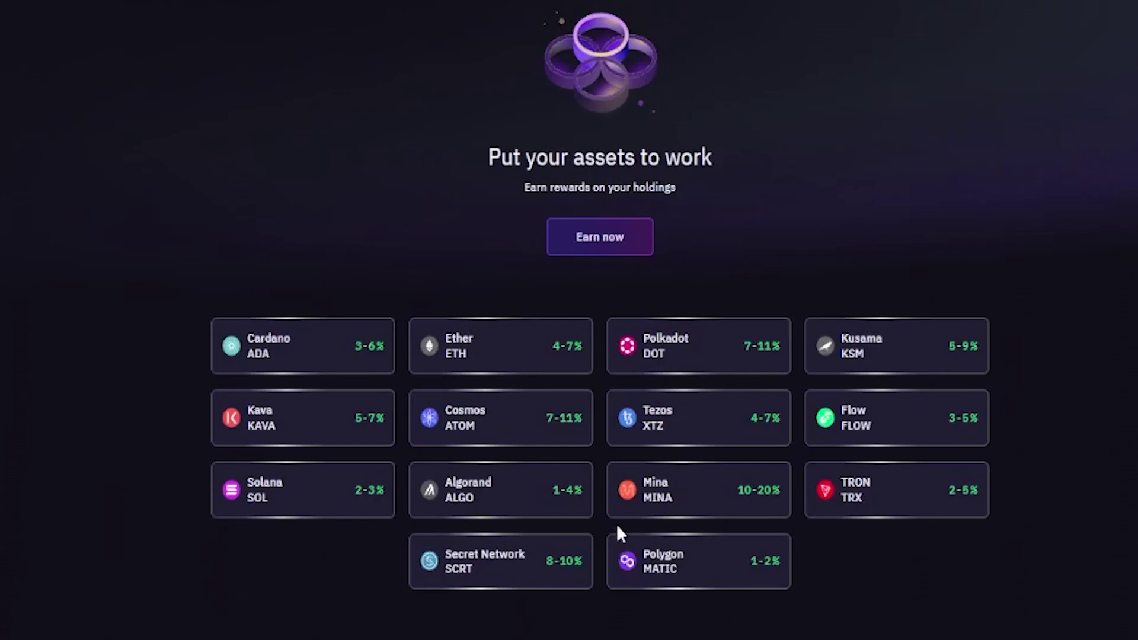
Open Cardano staking with the full 48.482861 ADA and review the Flexible plan, 3-6% APR and unstaking note
click(295, 357)
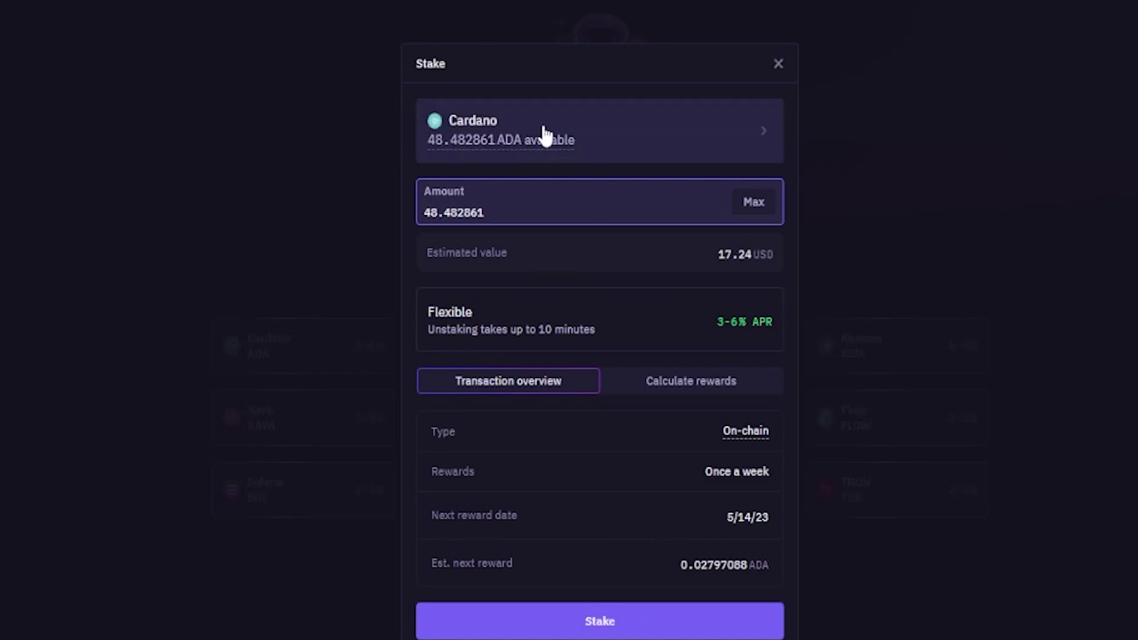
drag(485, 212, 414, 206)
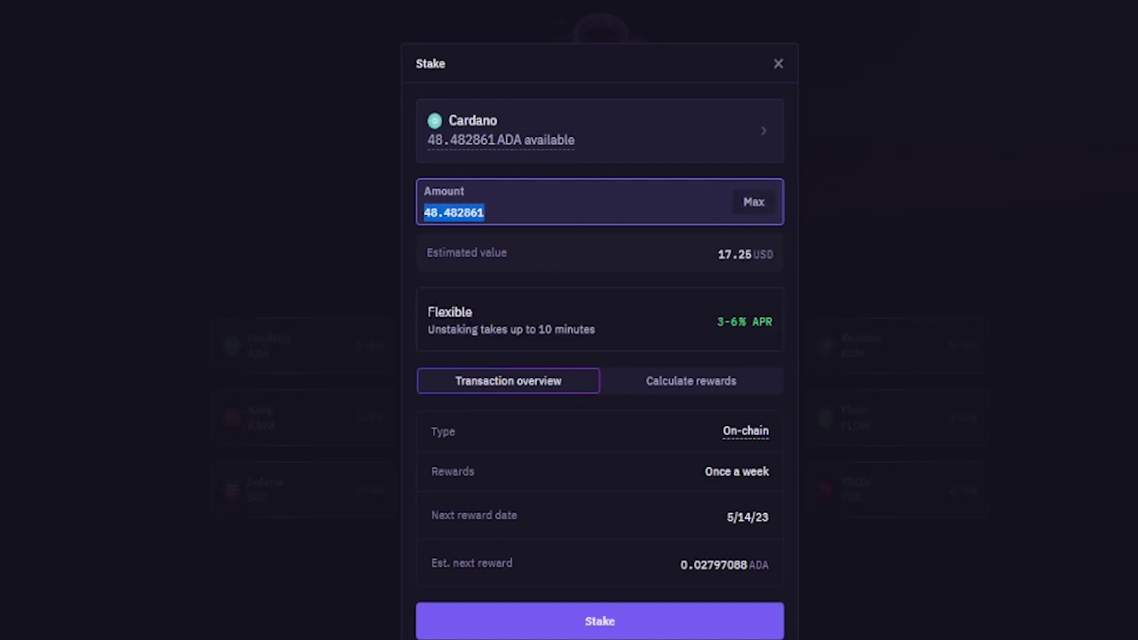
drag(427, 312, 482, 313)
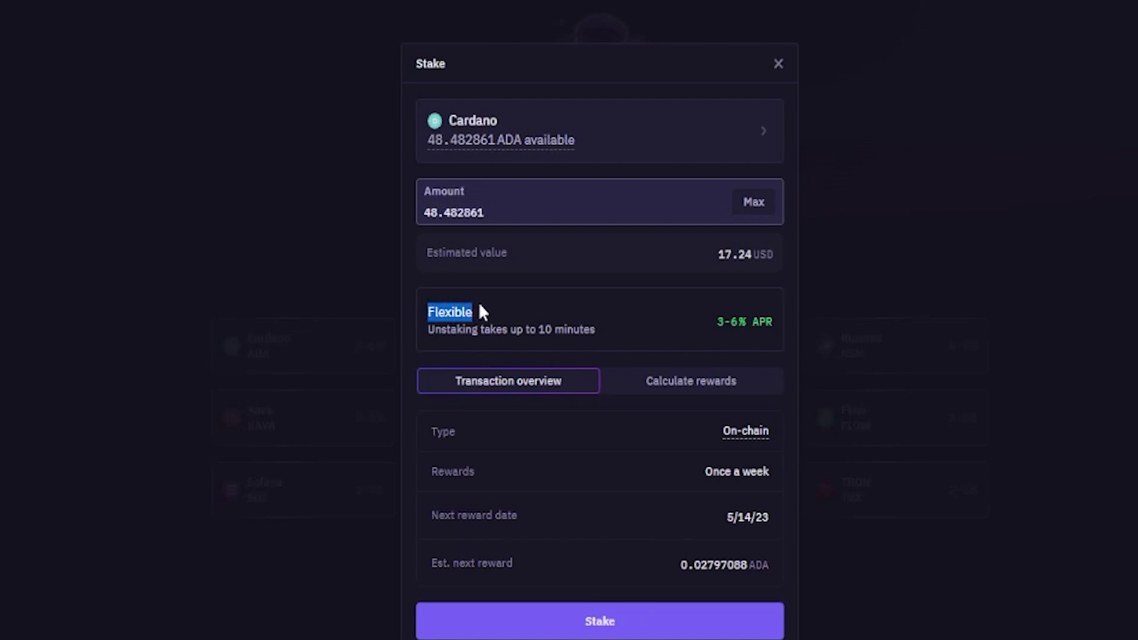
drag(717, 321, 776, 317)
click(706, 316)
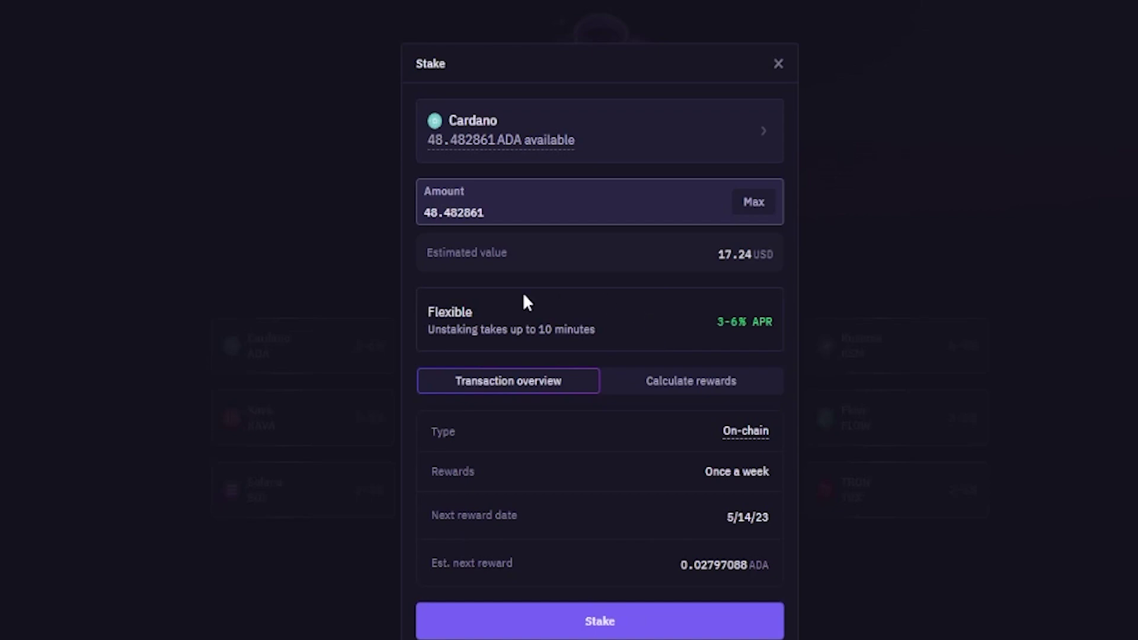
drag(428, 333, 598, 333)
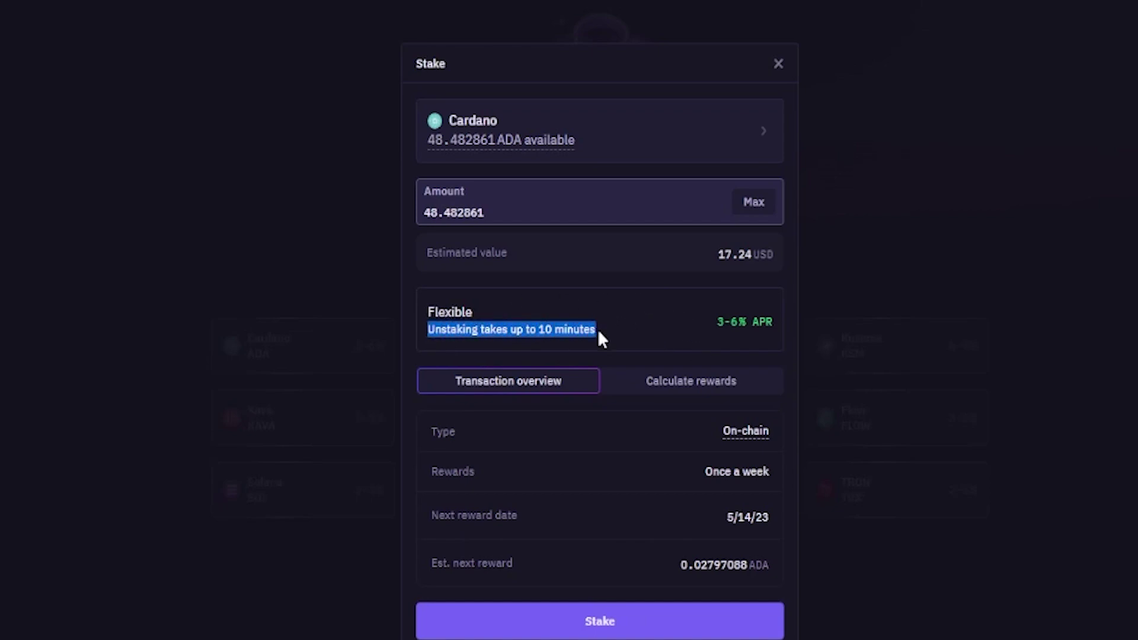
click(560, 298)
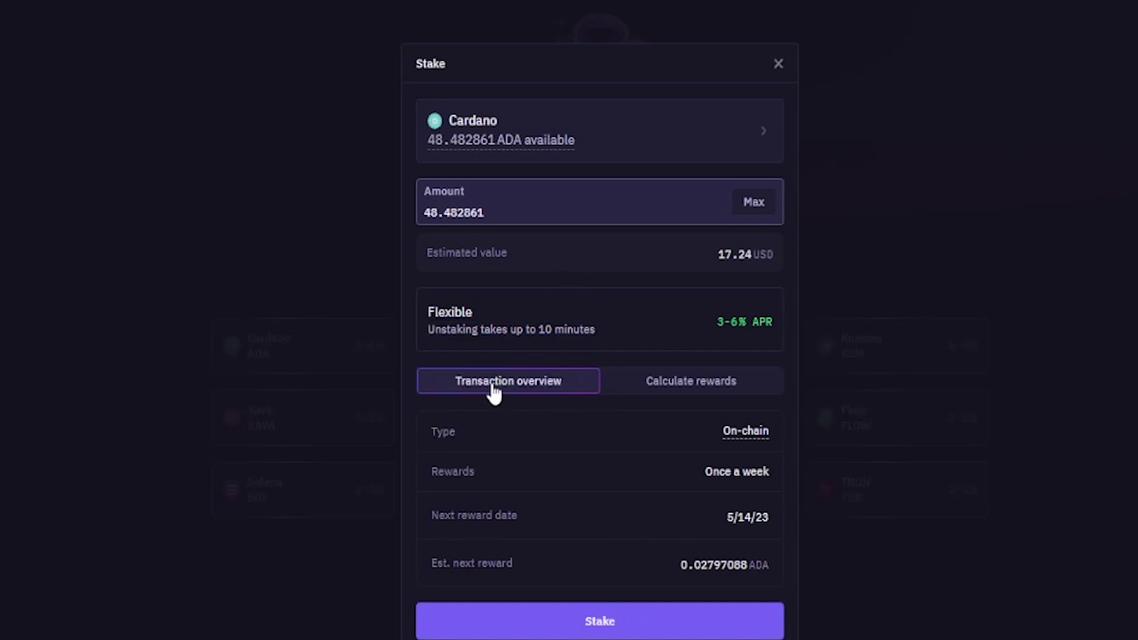
Review the weekly rewards frequency, next reward date and estimated next reward in the transaction overview
drag(430, 474, 782, 478)
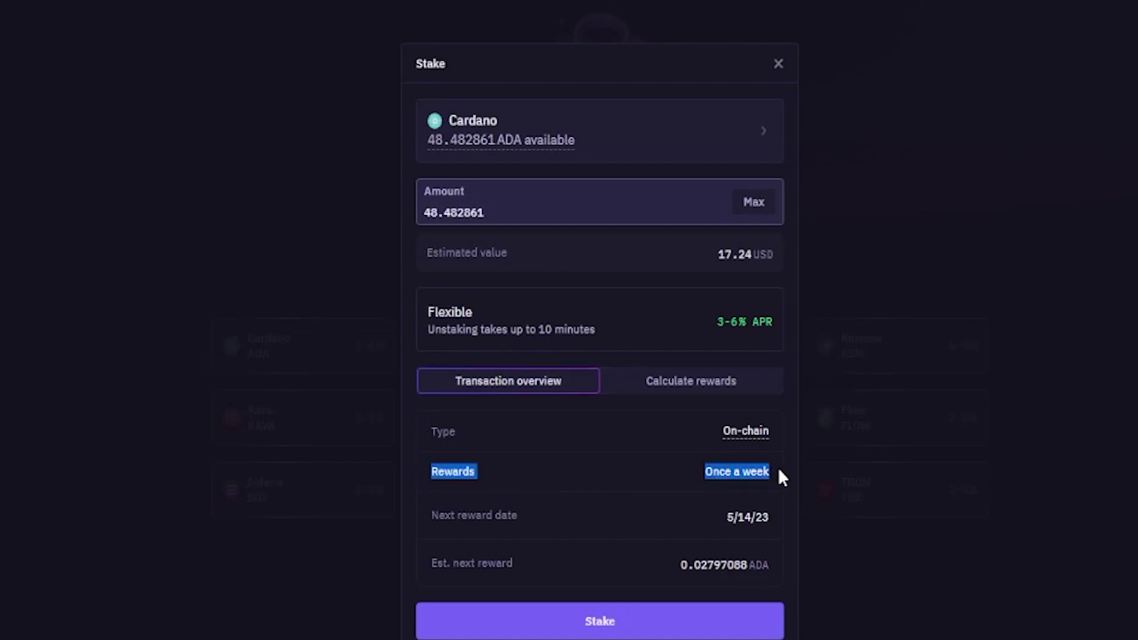
click(647, 469)
drag(429, 516, 660, 516)
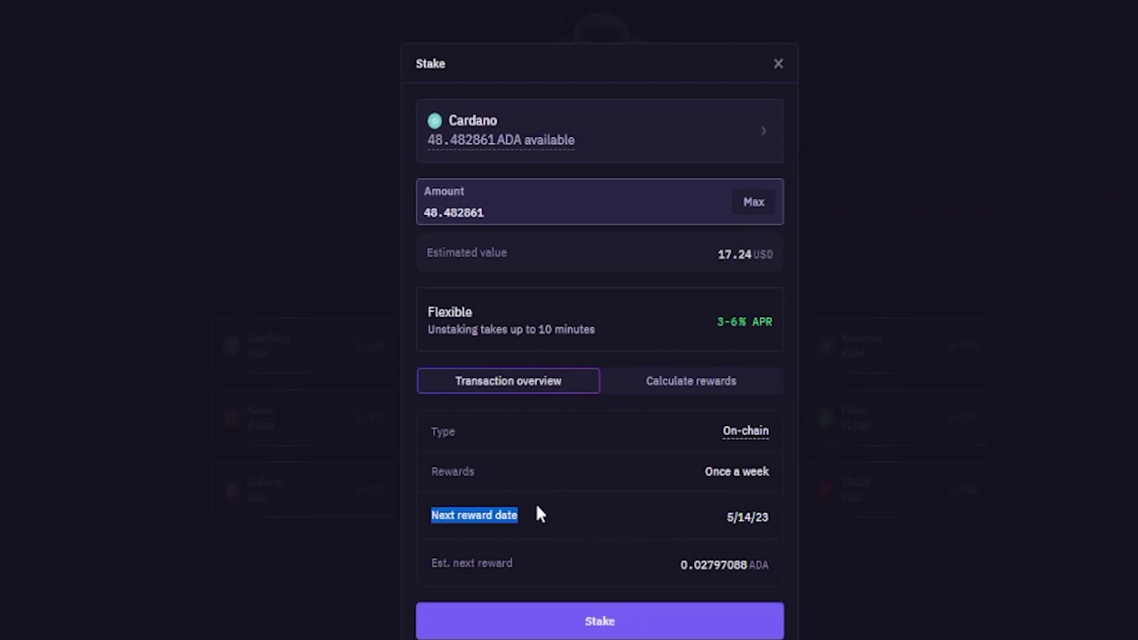
drag(429, 563, 584, 555)
click(586, 553)
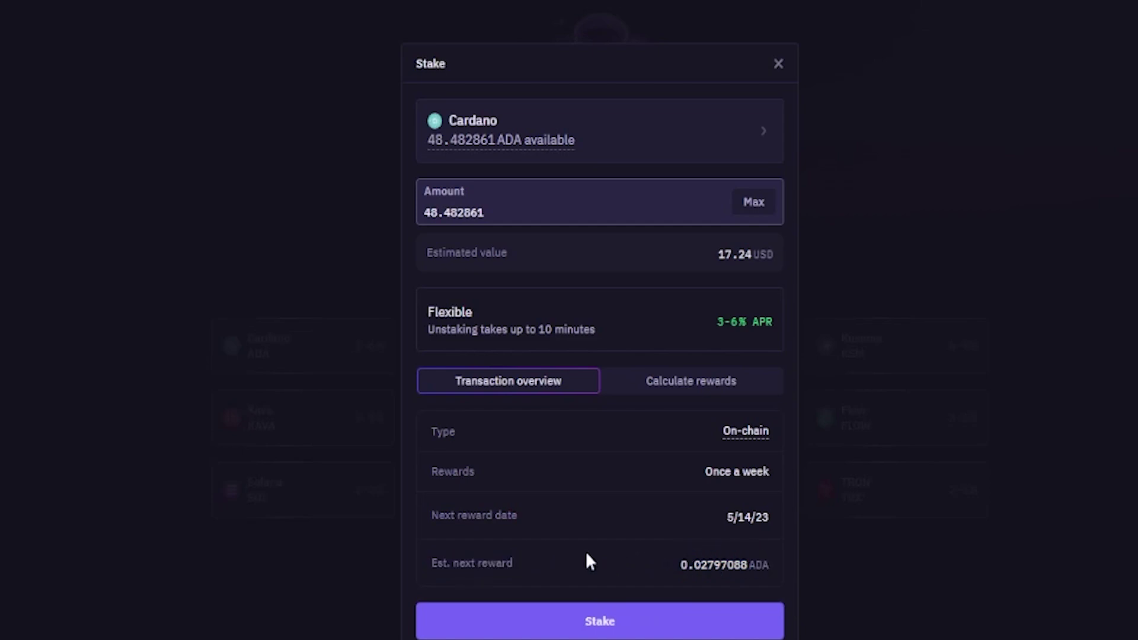
Compare the 24-month projection of 52.944496 ADA with the 12-month estimate of 50.664589 ADA
click(687, 389)
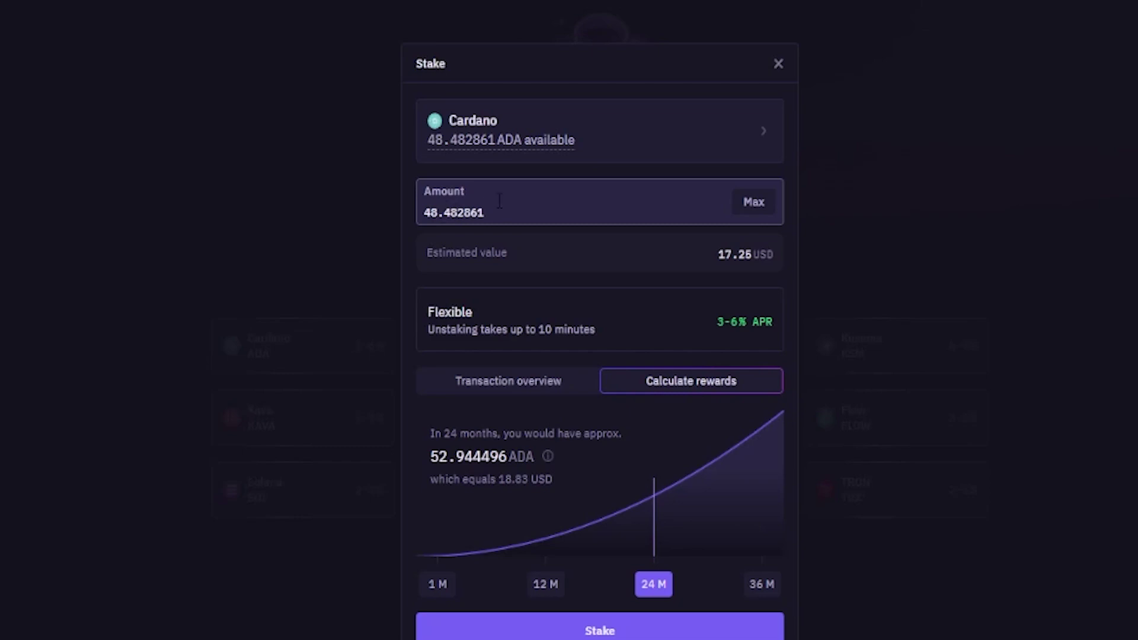
drag(430, 456, 551, 453)
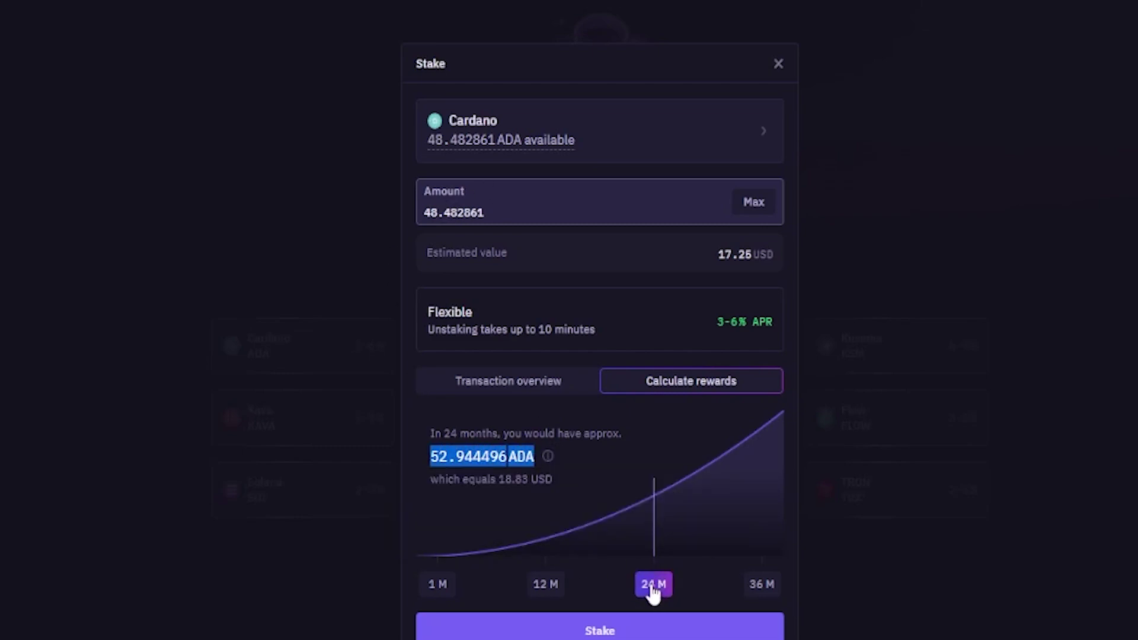
click(543, 586)
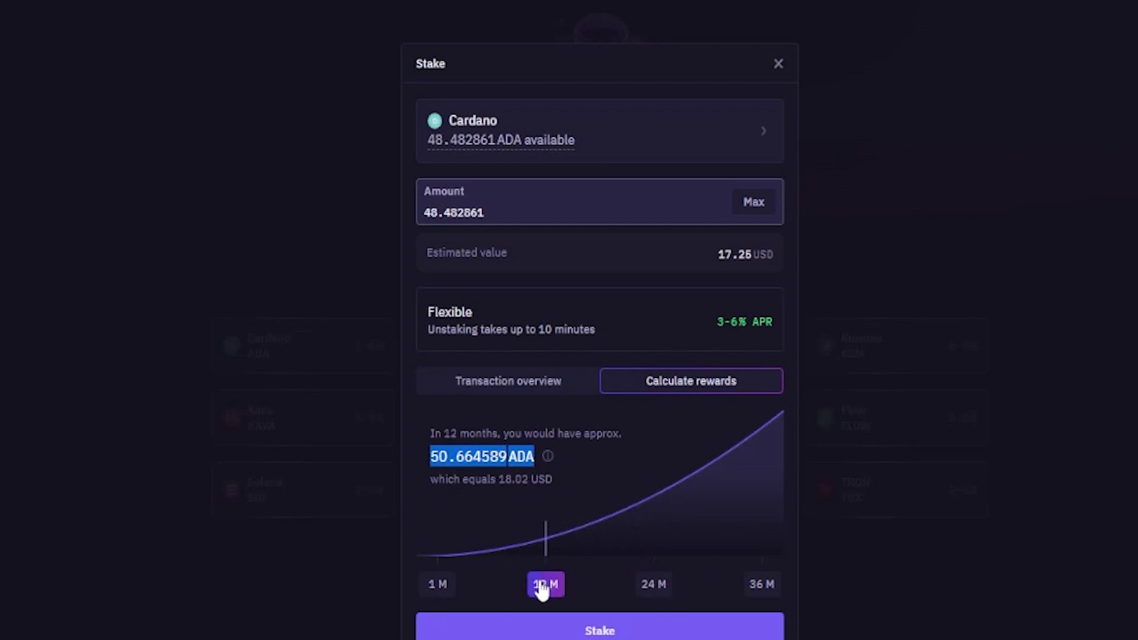
click(544, 520)
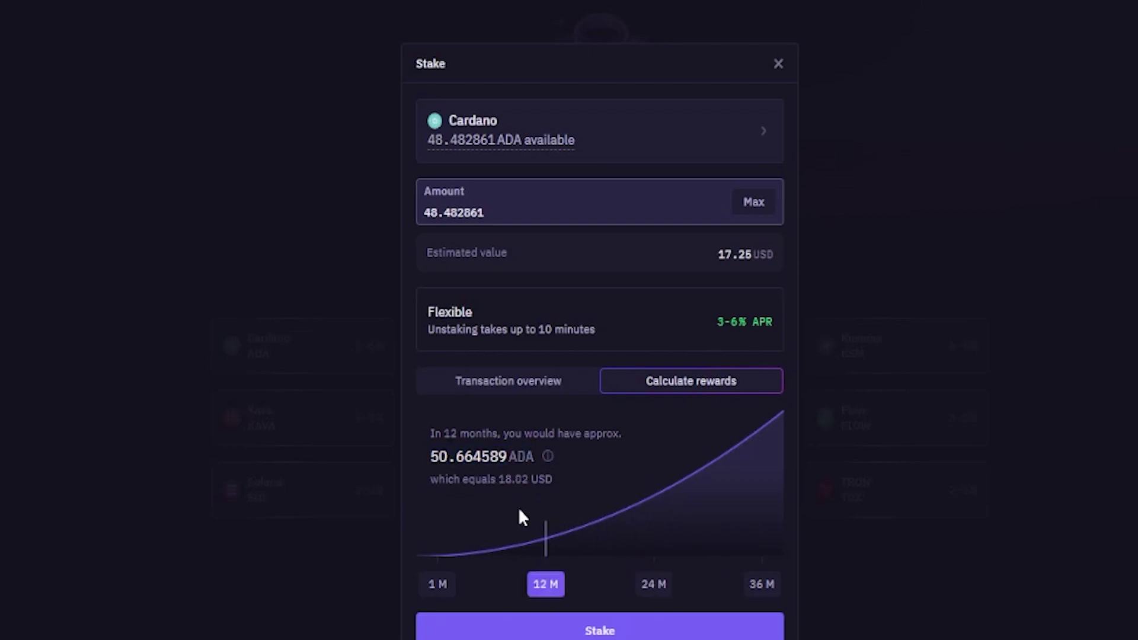
double_click(468, 456)
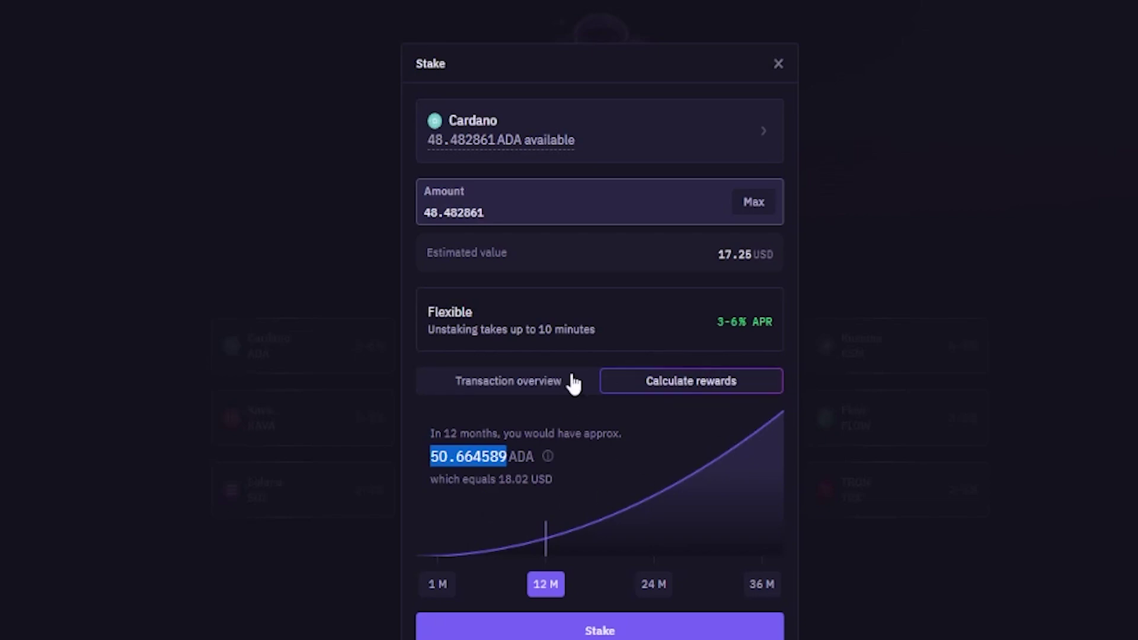
click(538, 387)
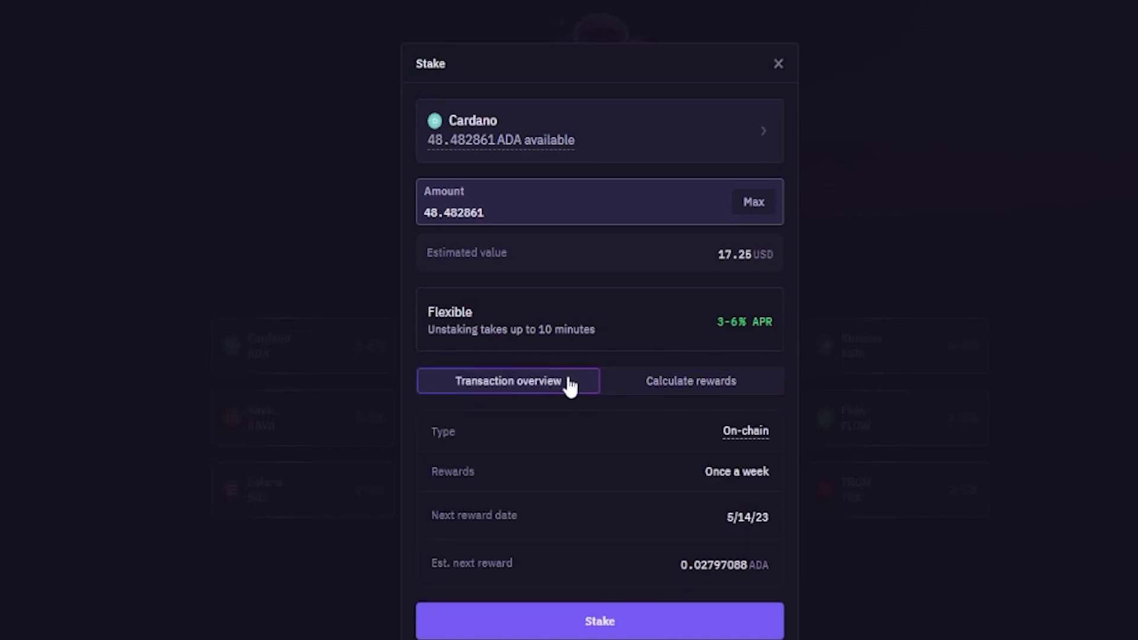
Stake the 48.482861 ADA and confirm Cardano appears under Staked assets worth 17.26 USD
click(601, 623)
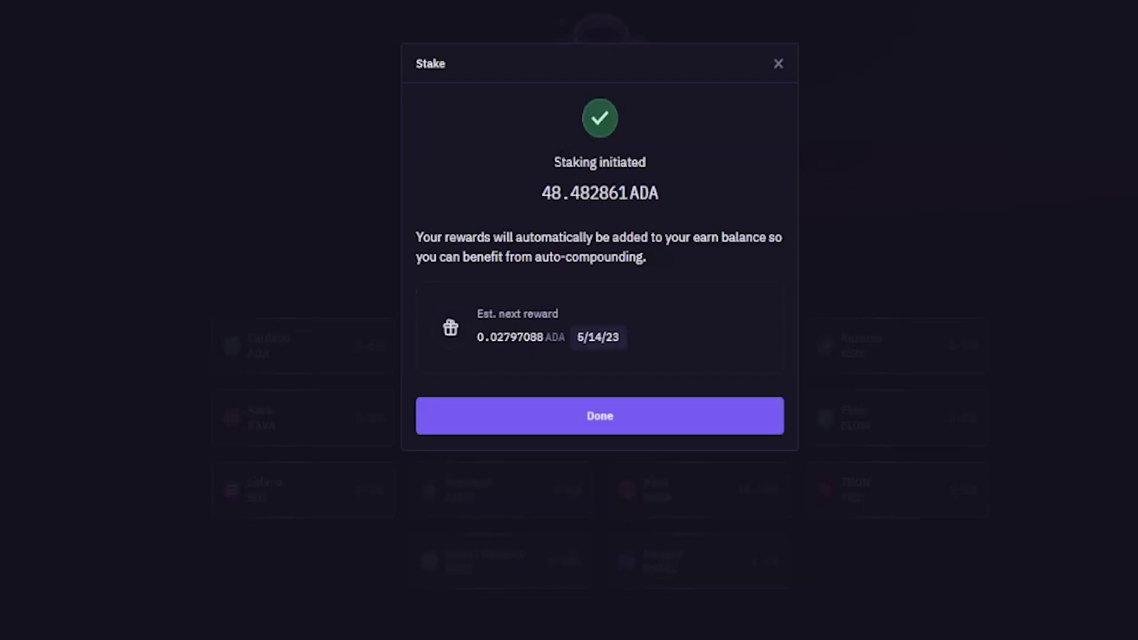
drag(573, 162, 639, 162)
drag(483, 314, 544, 305)
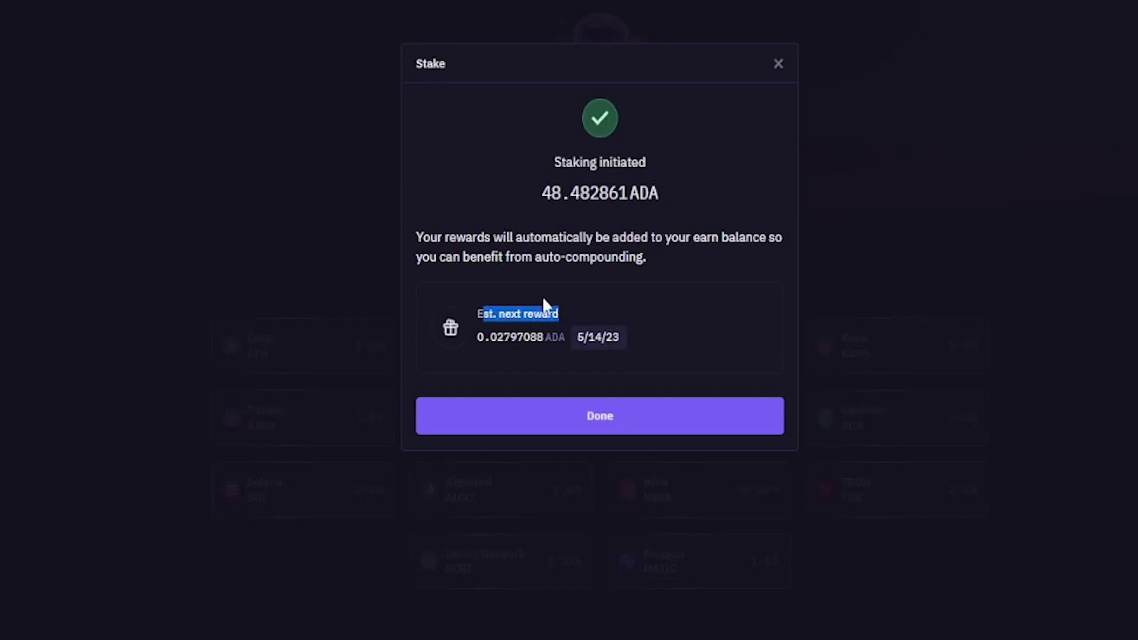
click(580, 420)
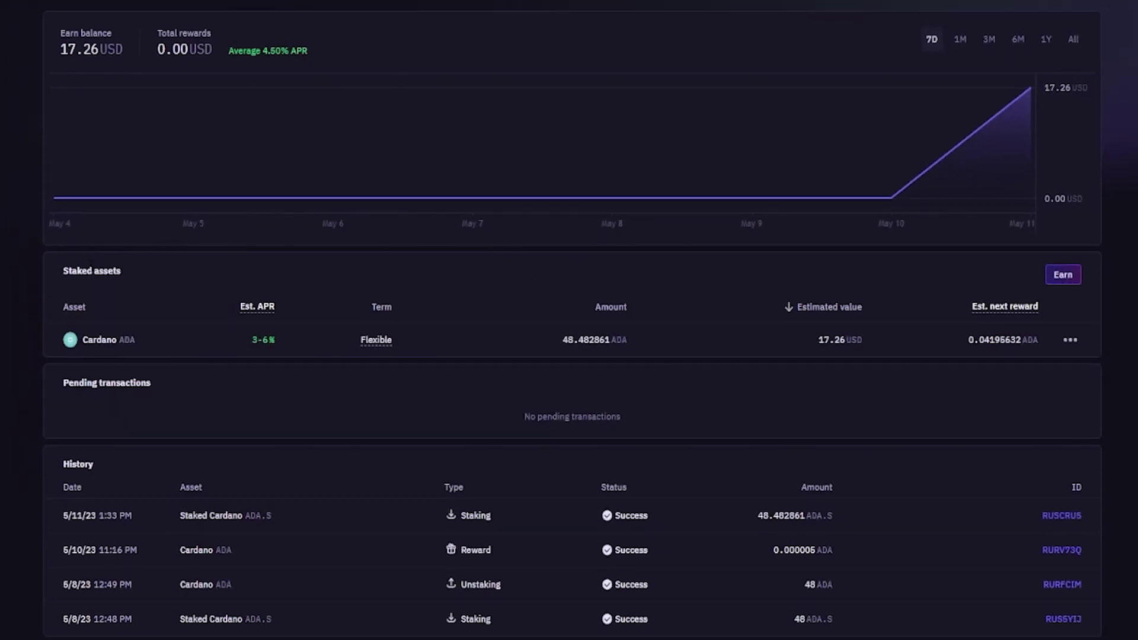
drag(63, 269, 133, 272)
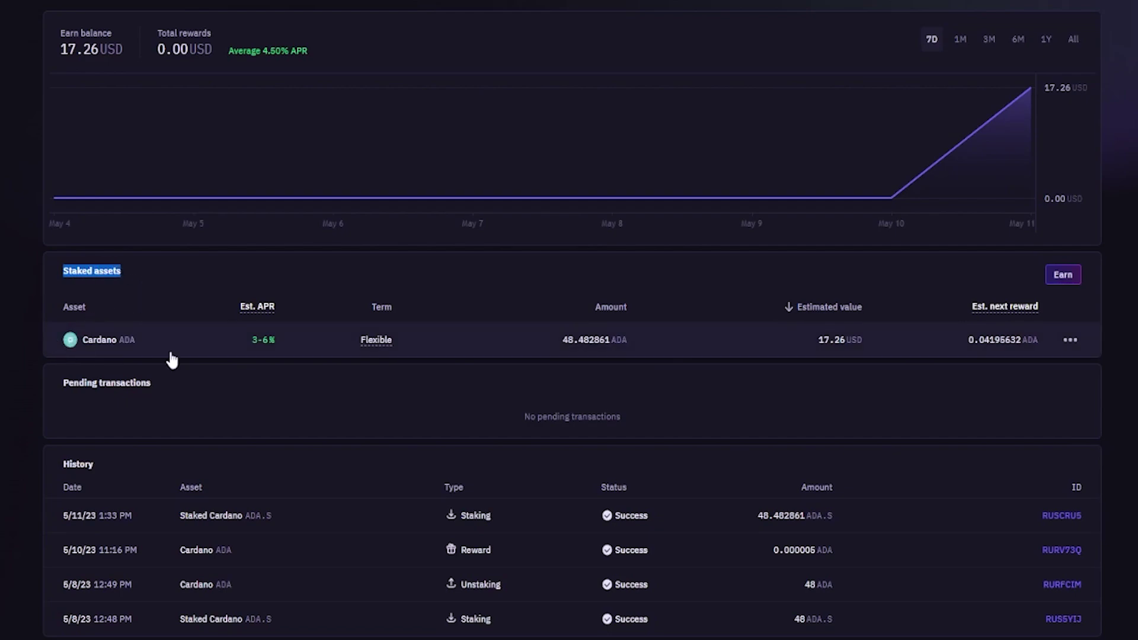
click(199, 346)
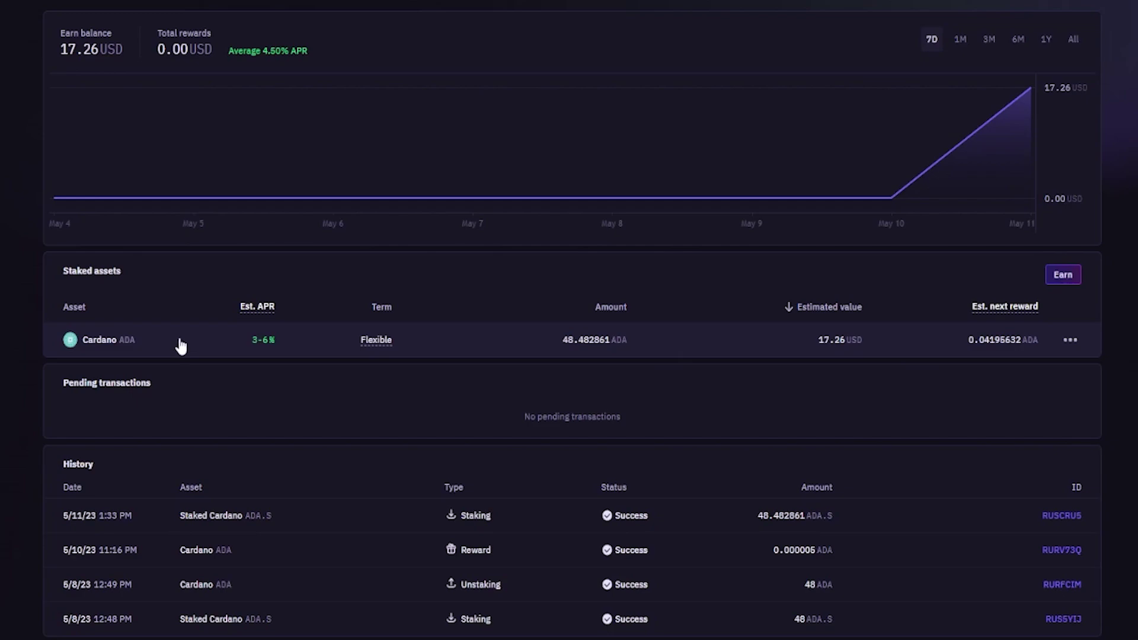
Unstake the full 48.482861 ADA from the Cardano stake using Max, and confirm
click(1071, 342)
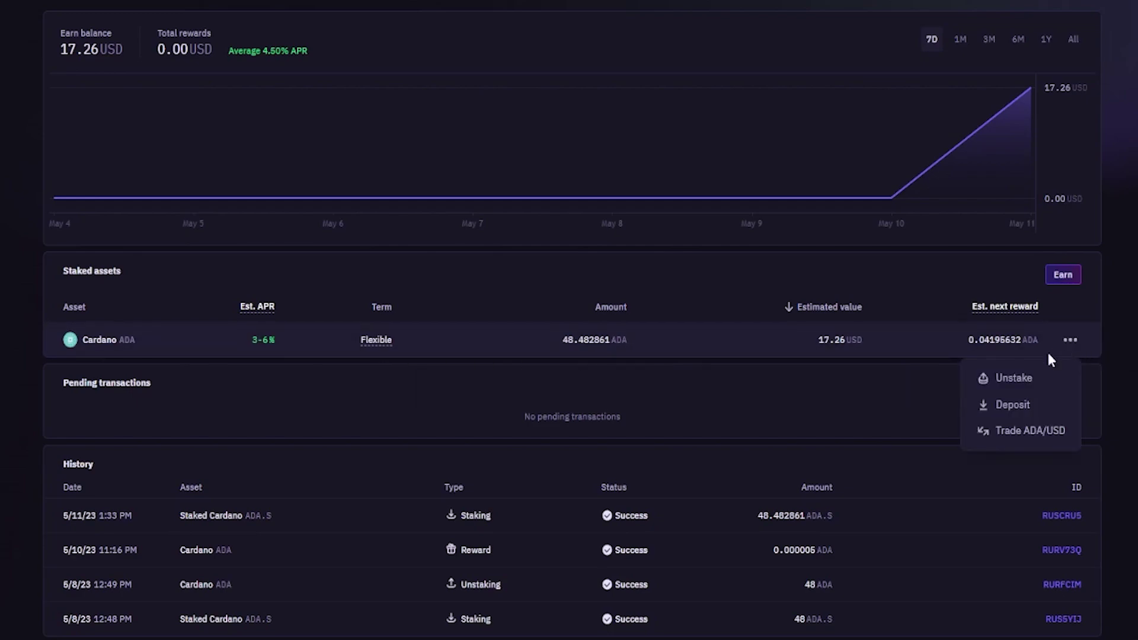
click(1021, 379)
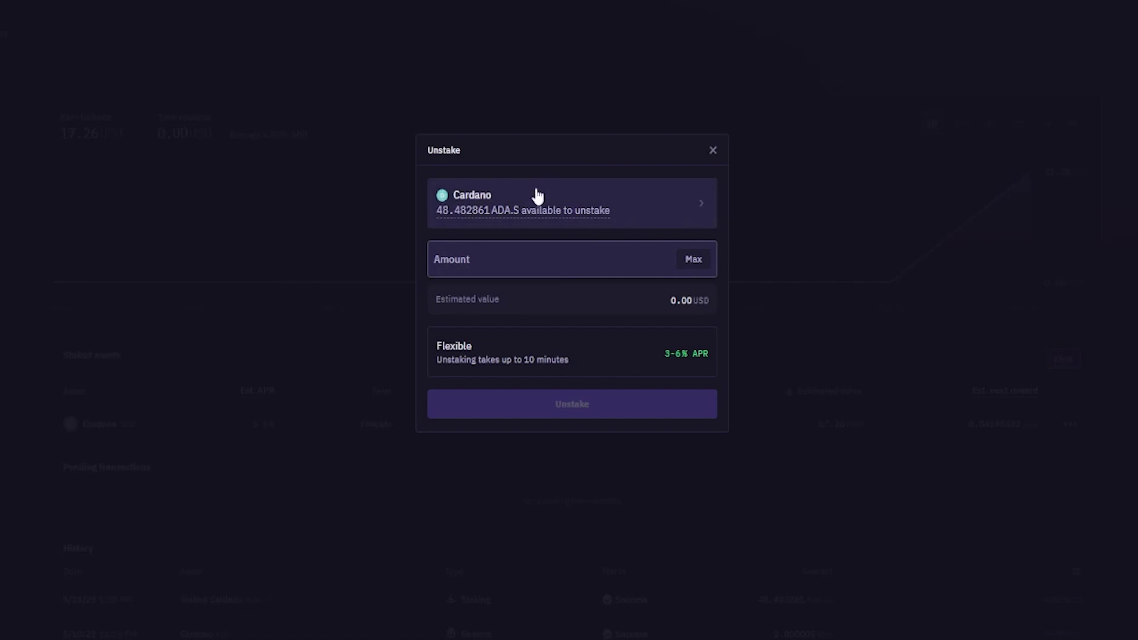
click(507, 266)
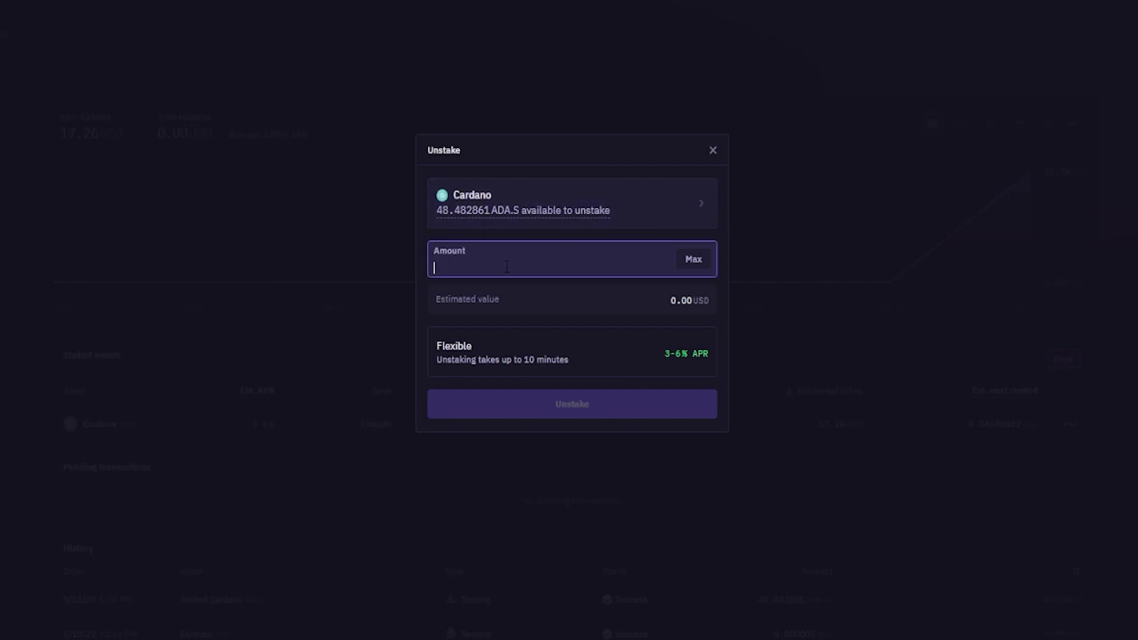
click(689, 265)
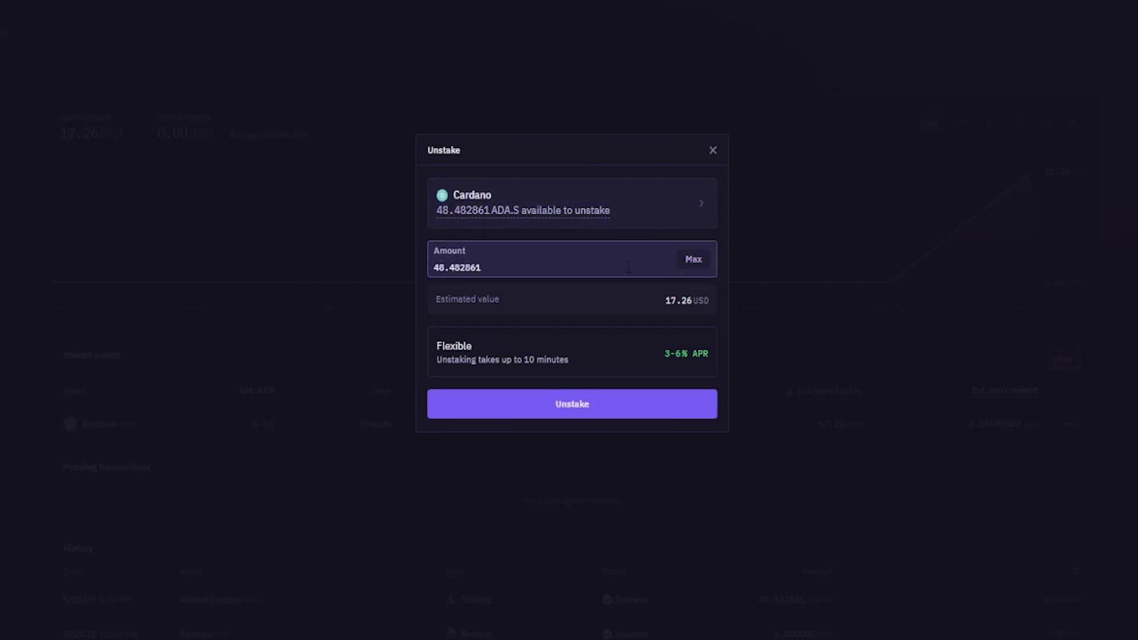
click(559, 411)
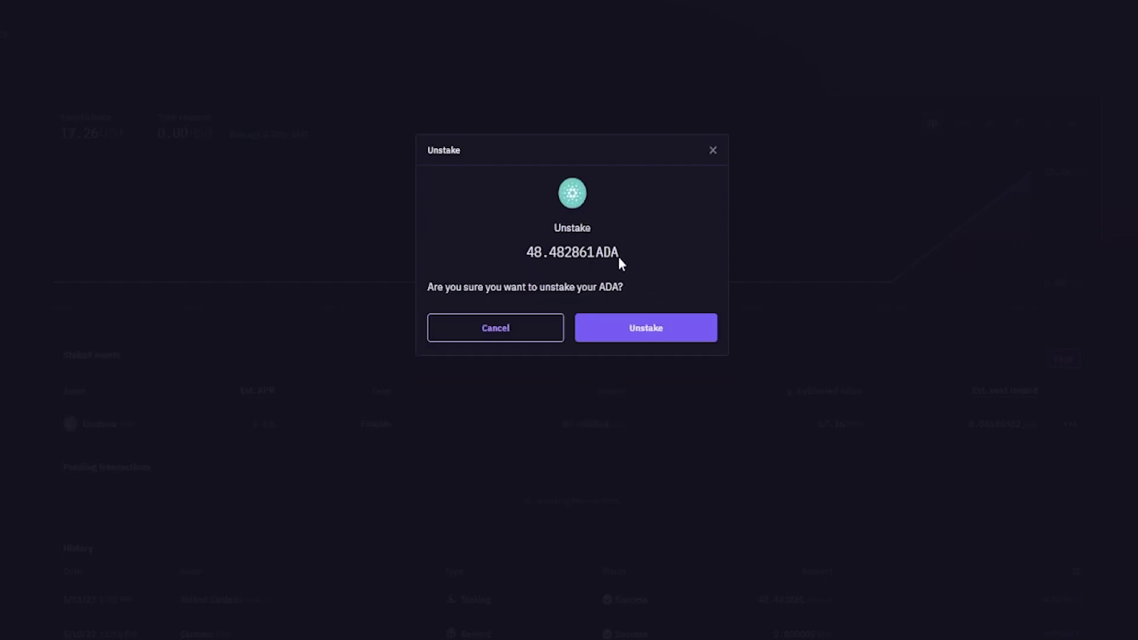
click(641, 333)
Close the Unstaking initiated confirmation and check the unstake is listed as Pending
drag(529, 227, 618, 230)
click(572, 364)
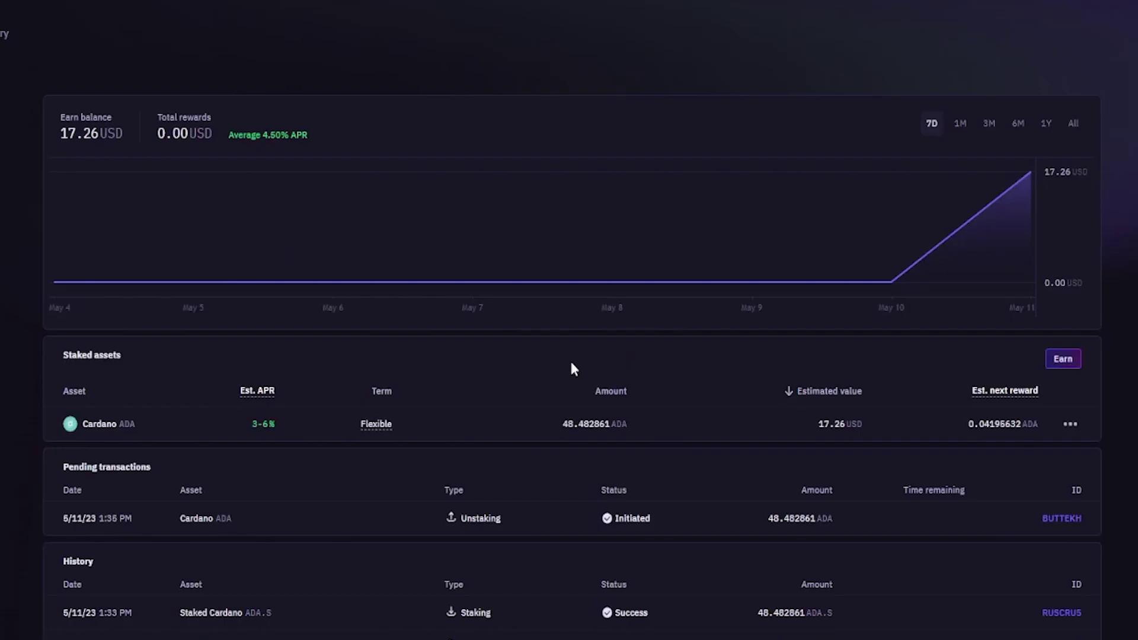
triple_click(580, 469)
click(507, 469)
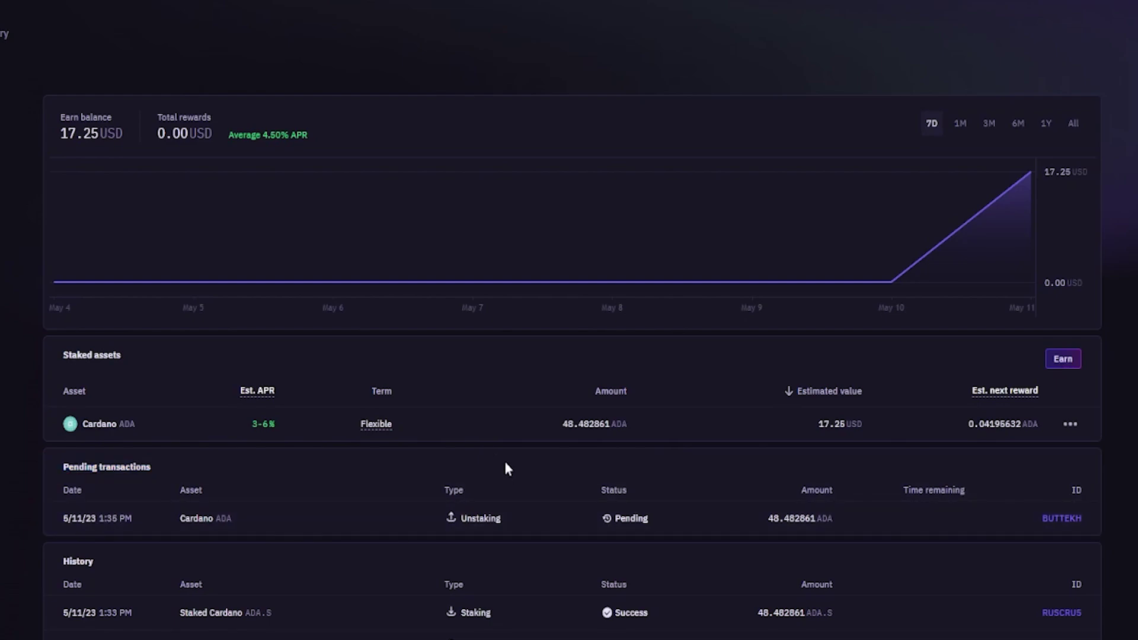